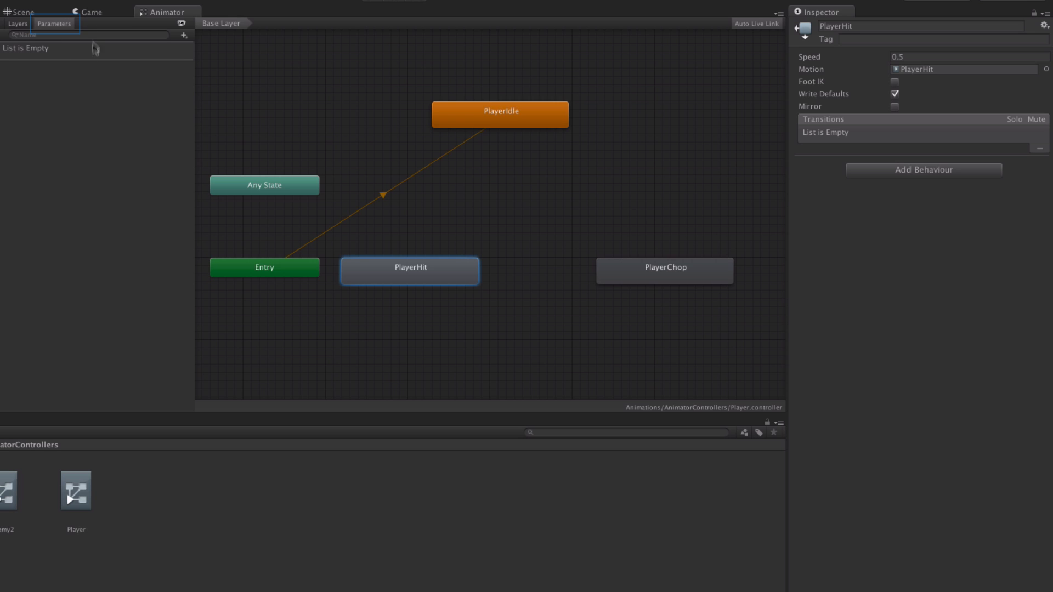
Add two Trigger parameters to the Player animator controller, named playerChop and playerHit.
{"action": "left_click", "coordinate": [184, 35]}
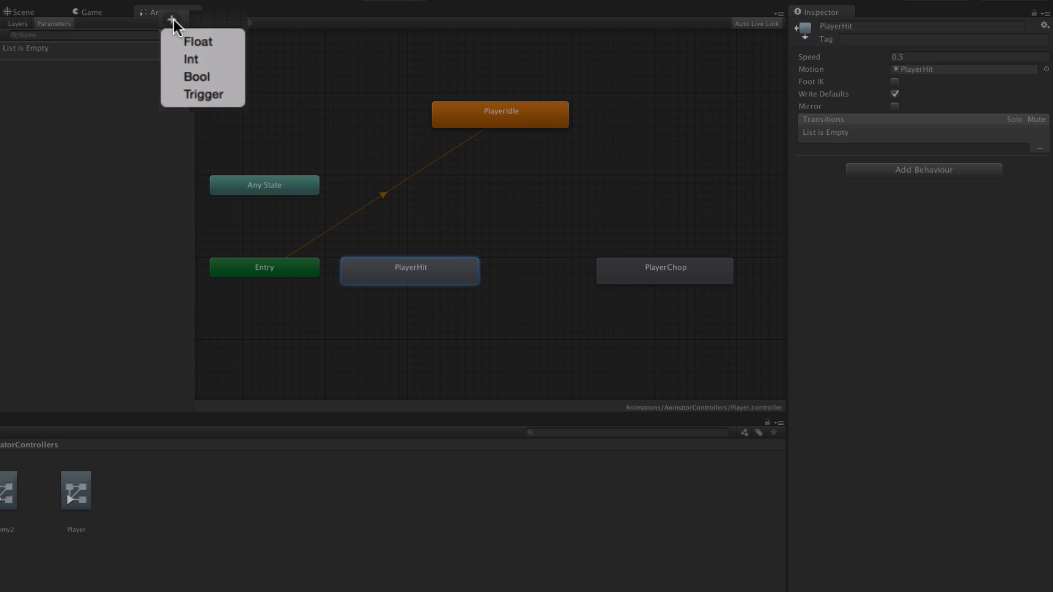
{"action": "left_click", "coordinate": [194, 97]}
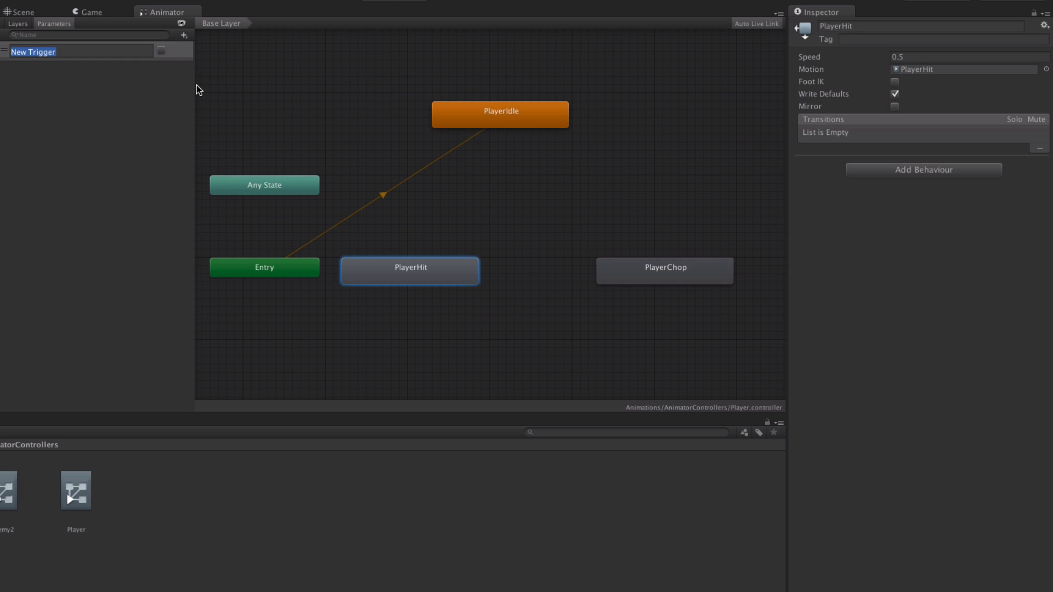
{"action": "type", "text": "playerChop"}
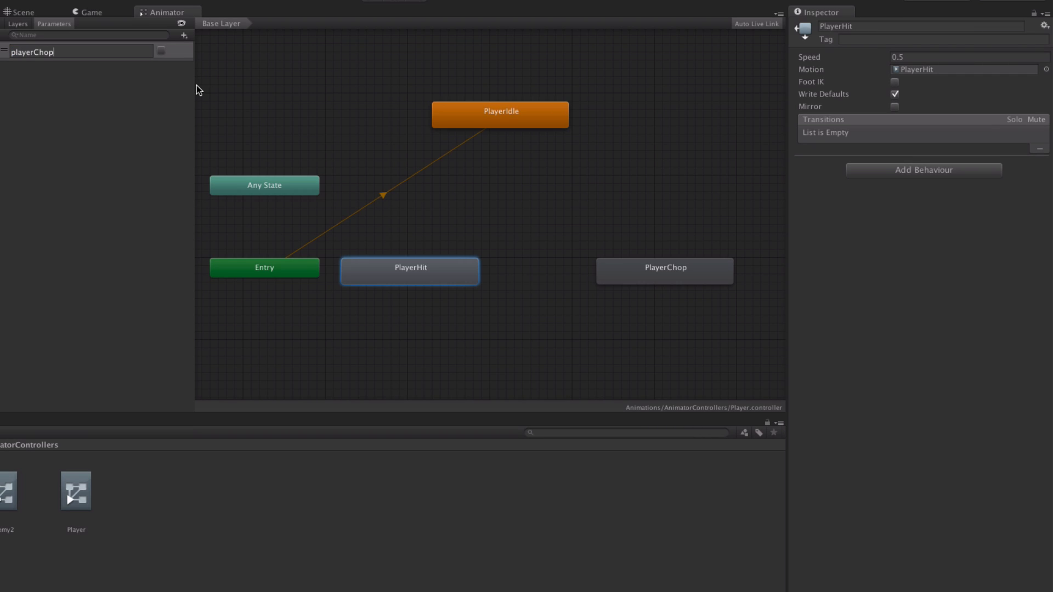
{"action": "key", "text": "Return"}
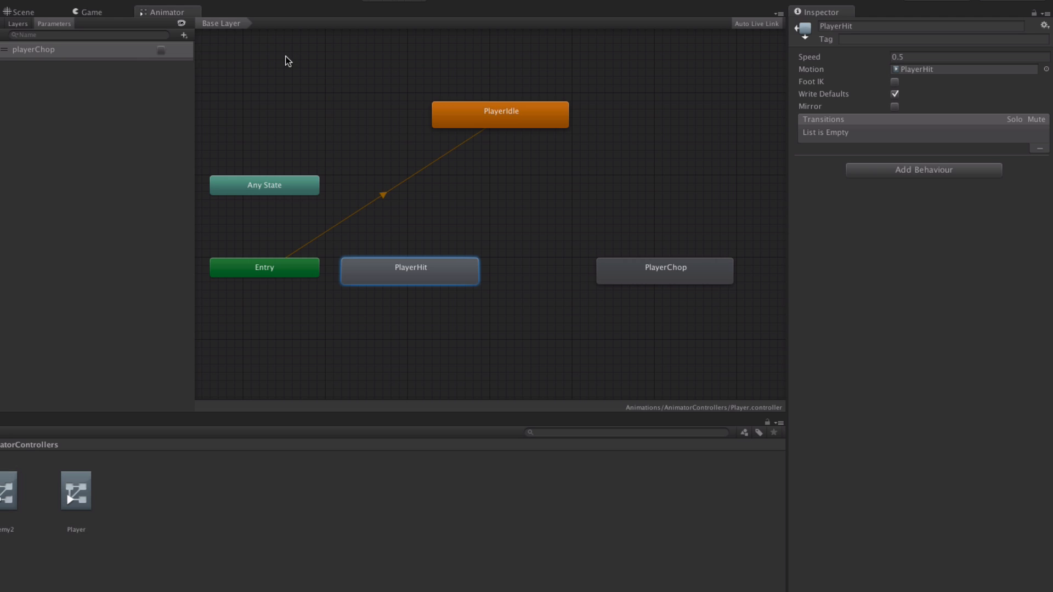
{"action": "left_click", "coordinate": [184, 35]}
{"action": "left_click", "coordinate": [209, 81]}
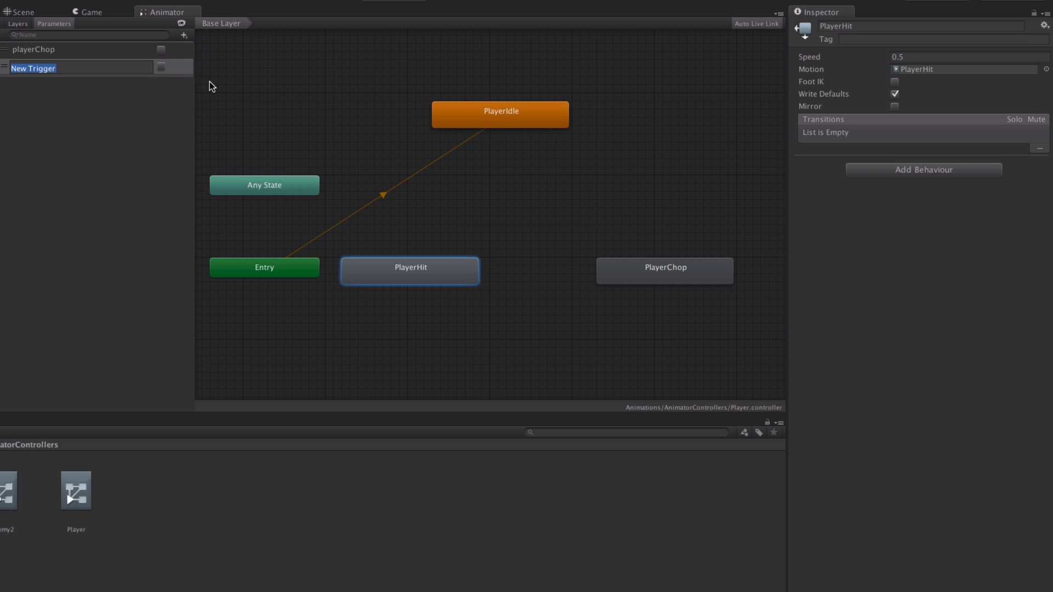
{"action": "type", "text": "playerHit"}
{"action": "key", "text": "Return"}
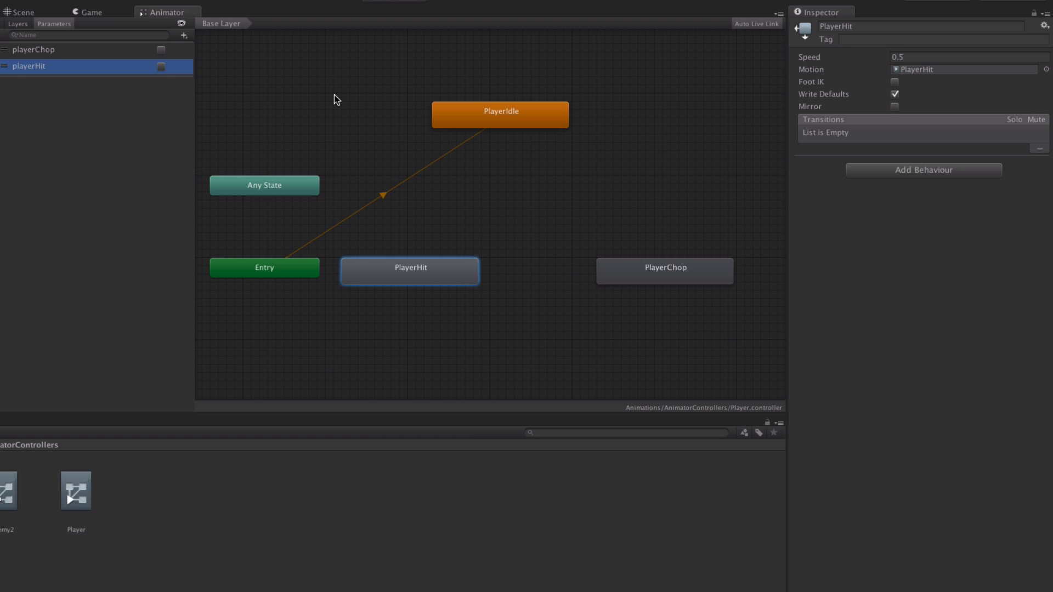
Create a transition from PlayerIdle to PlayerChop and another from PlayerChop back to PlayerIdle.
{"action": "left_click", "coordinate": [532, 142]}
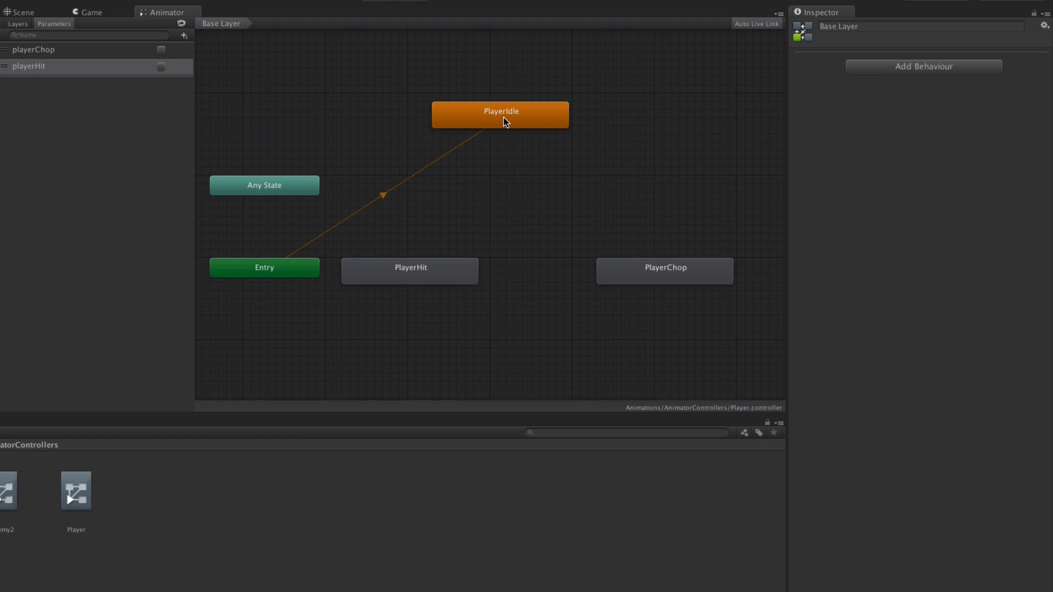
{"action": "right_click", "coordinate": [503, 117]}
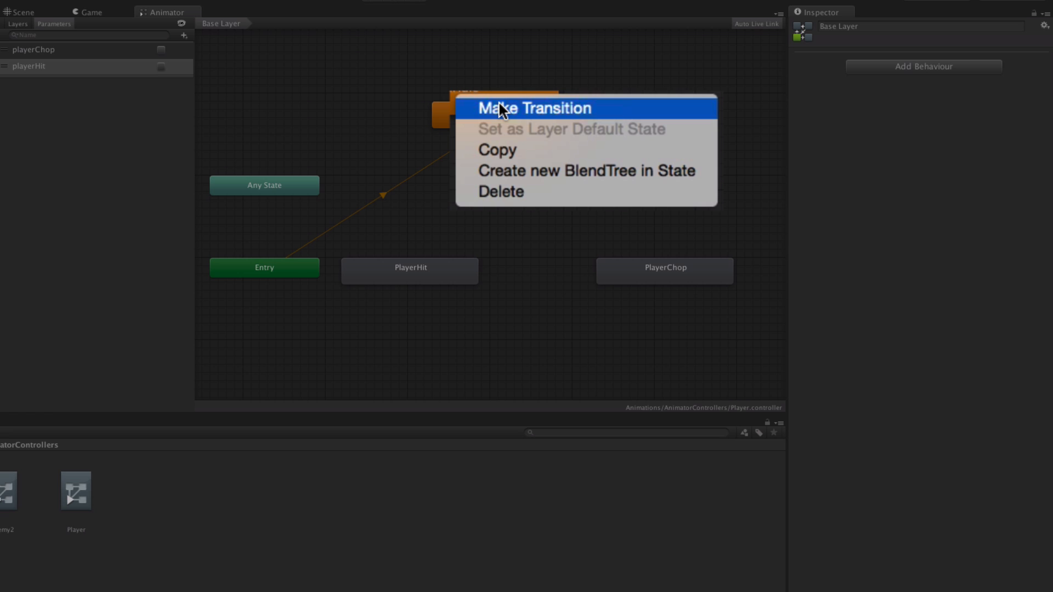
{"action": "left_click", "coordinate": [499, 108]}
{"action": "left_click", "coordinate": [647, 270]}
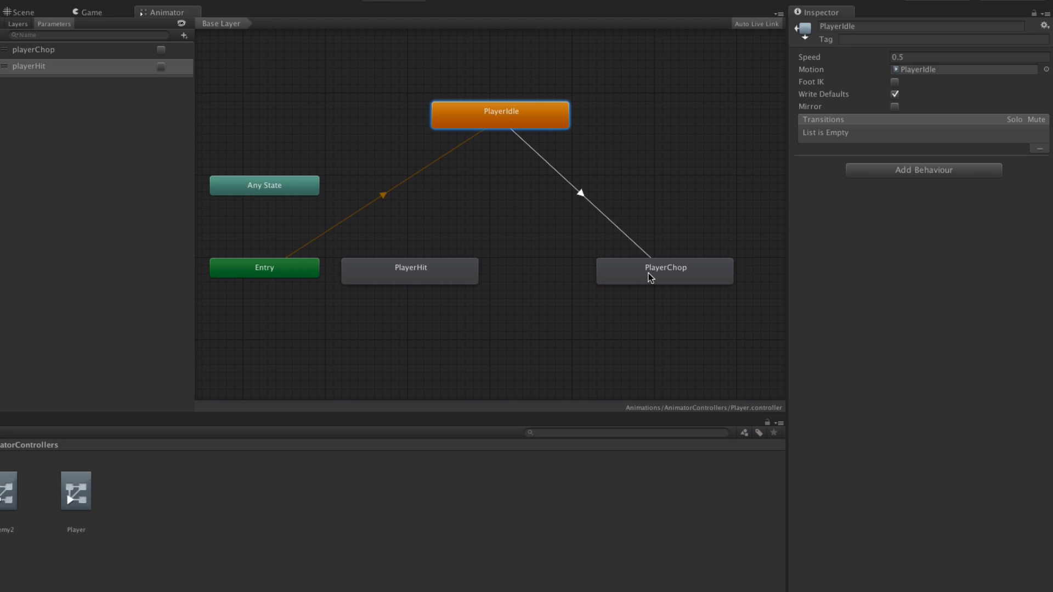
{"action": "right_click", "coordinate": [700, 270]}
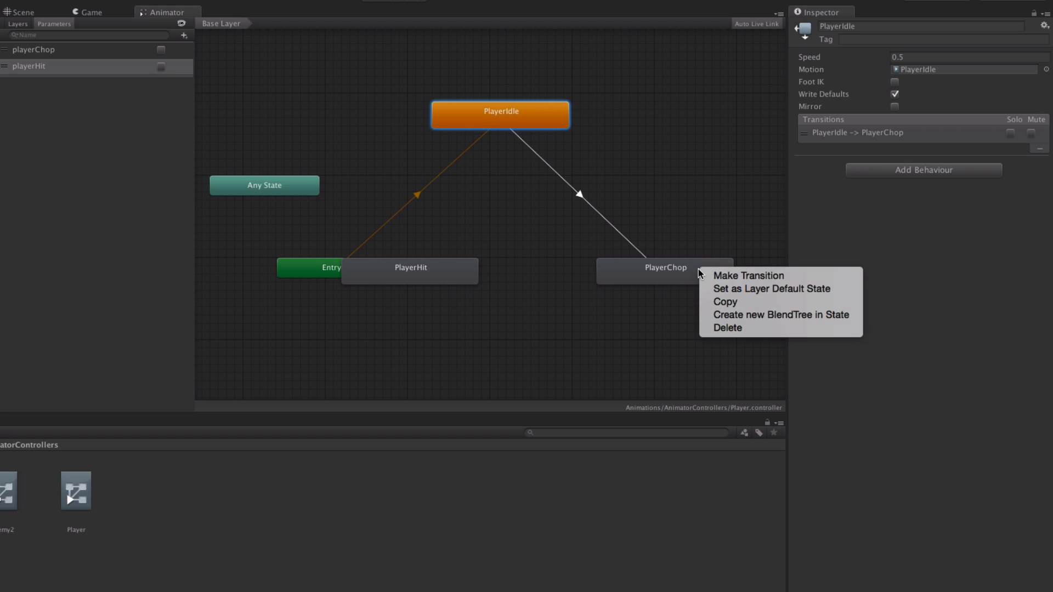
{"action": "left_click", "coordinate": [728, 275]}
{"action": "left_click", "coordinate": [521, 117]}
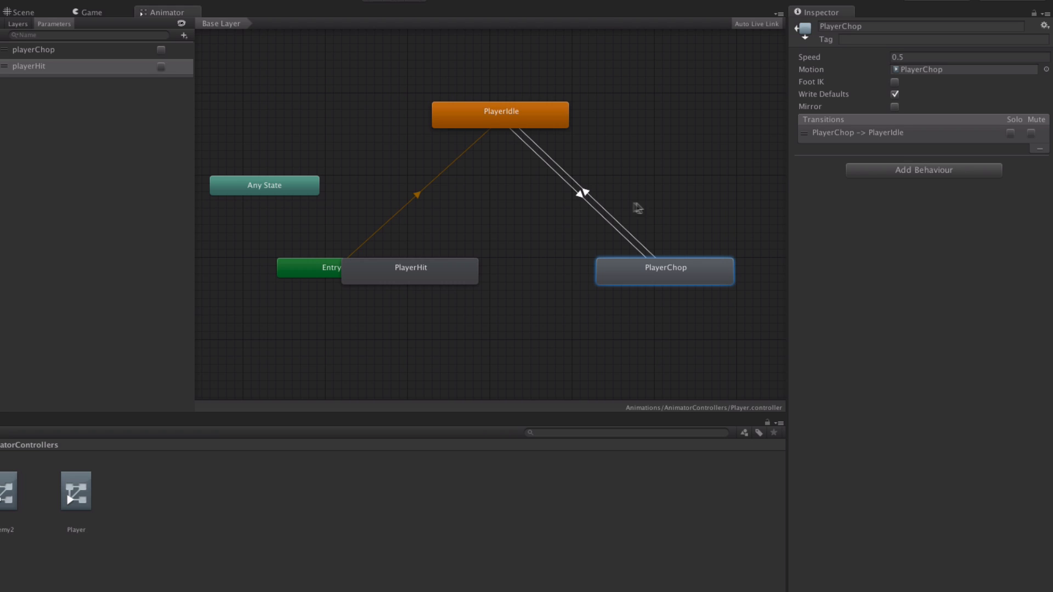
Configure the PlayerIdle to PlayerChop transition with Has Exit Time off, a Transition Duration of 0 and the playerChop condition.
{"action": "left_click", "coordinate": [580, 196]}
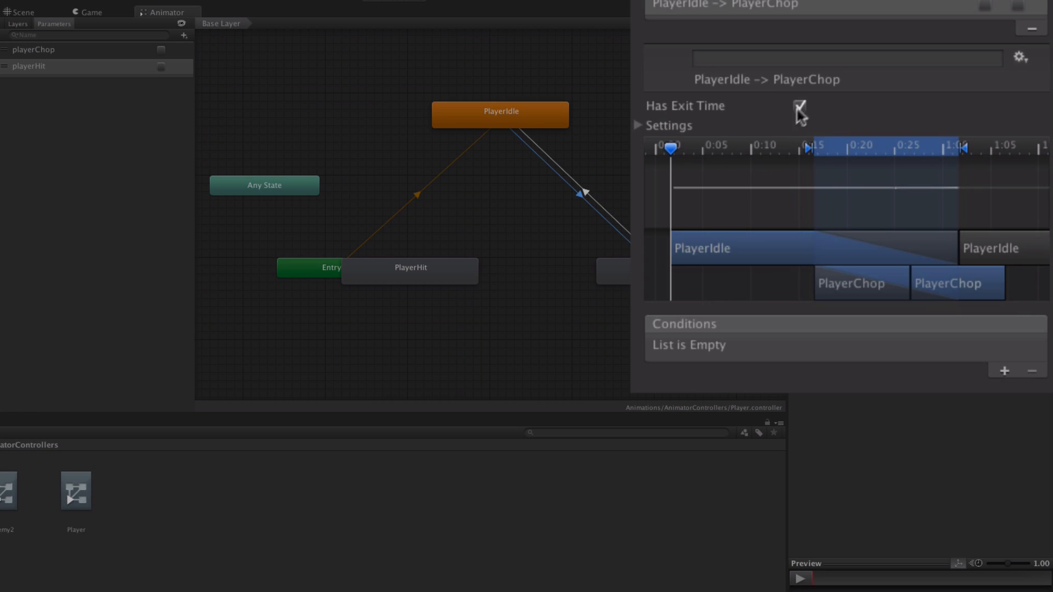
{"action": "left_click", "coordinate": [799, 105]}
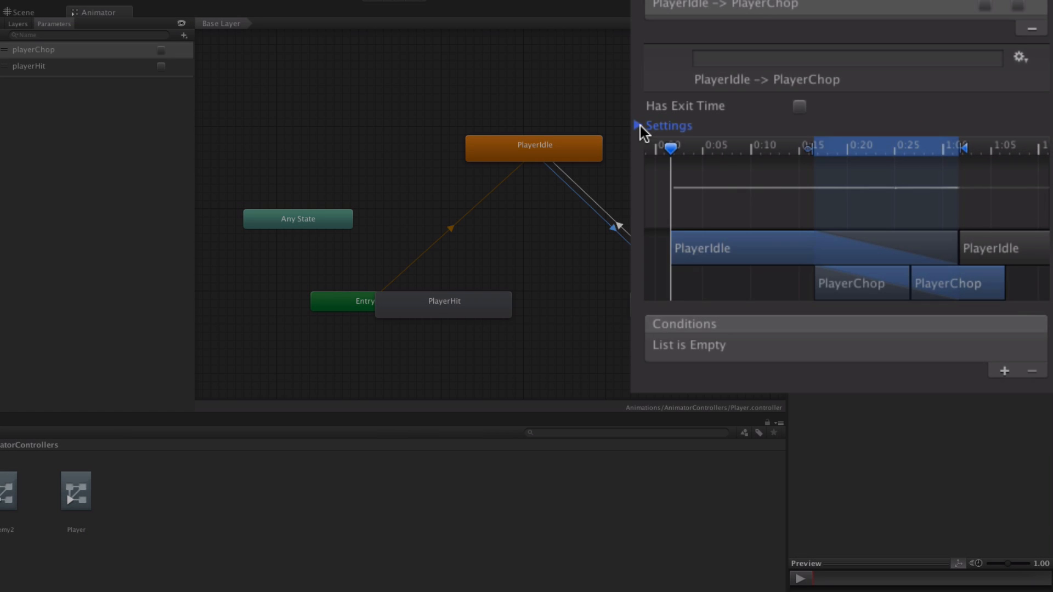
{"action": "left_click", "coordinate": [637, 126]}
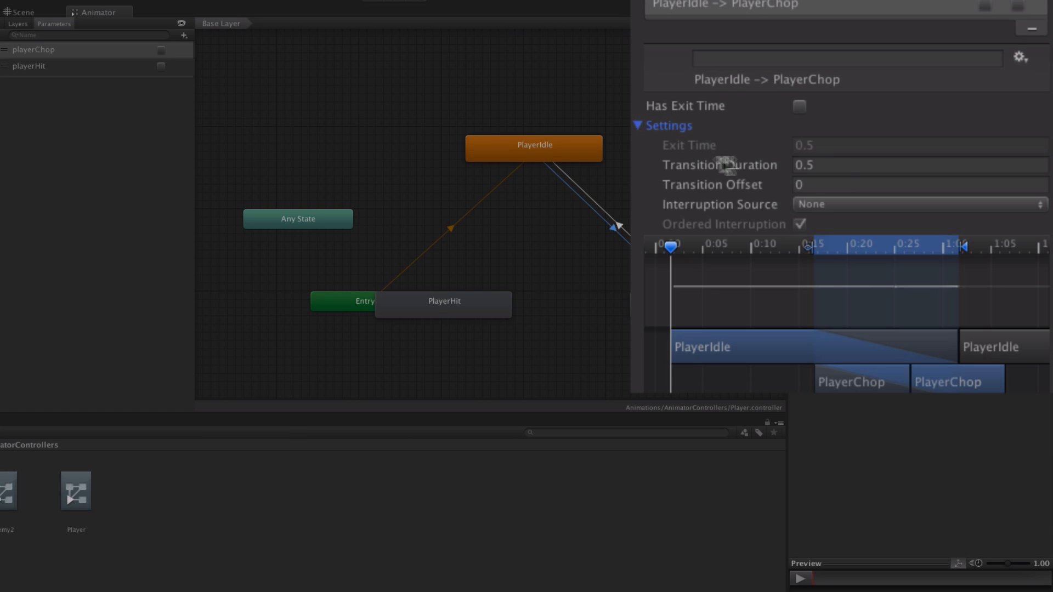
{"action": "left_click", "coordinate": [846, 167]}
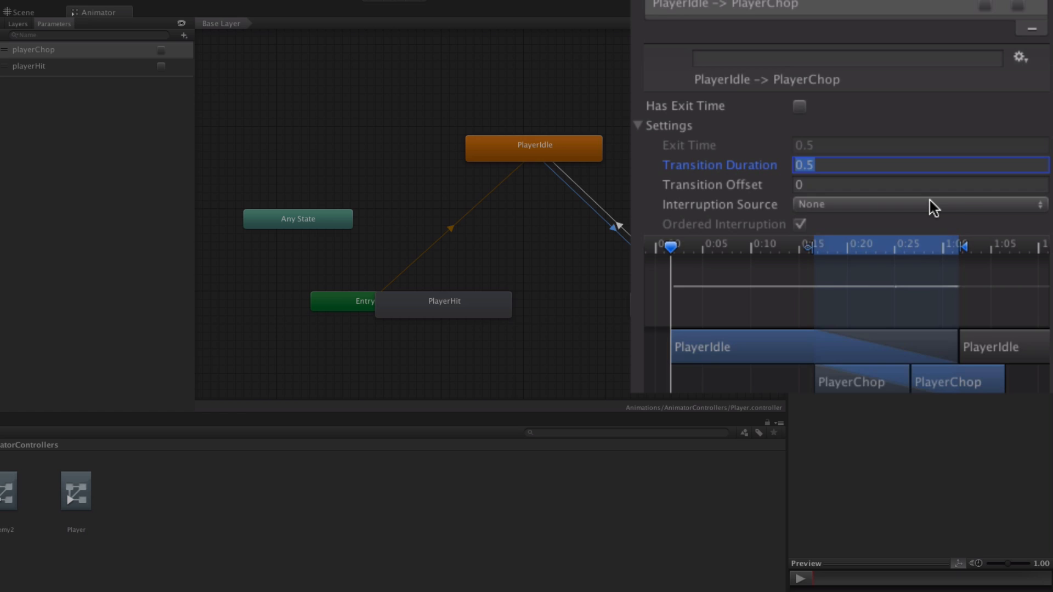
{"action": "type", "text": "0"}
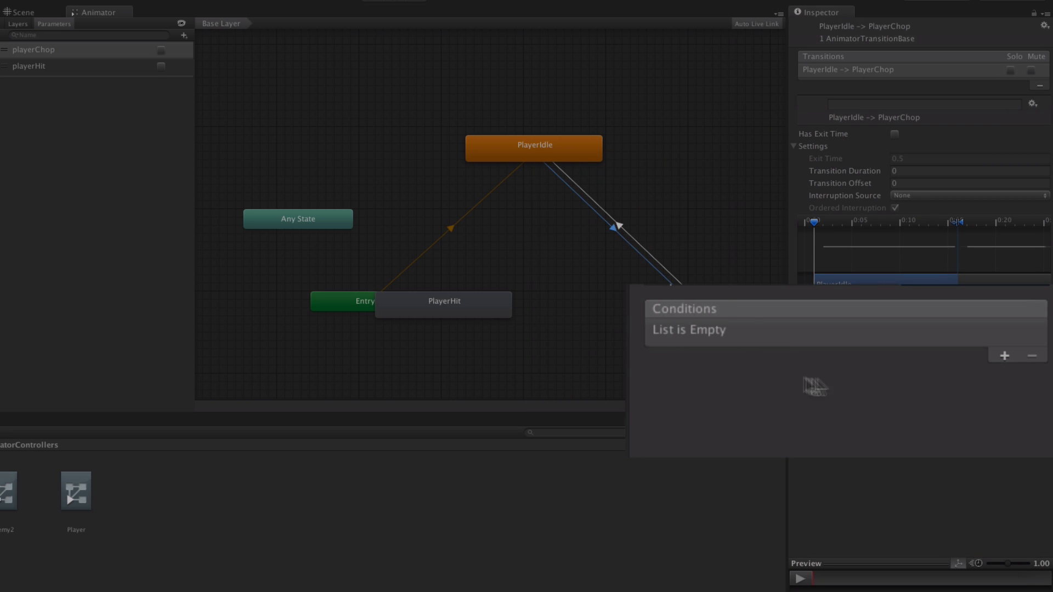
{"action": "left_click", "coordinate": [1003, 356]}
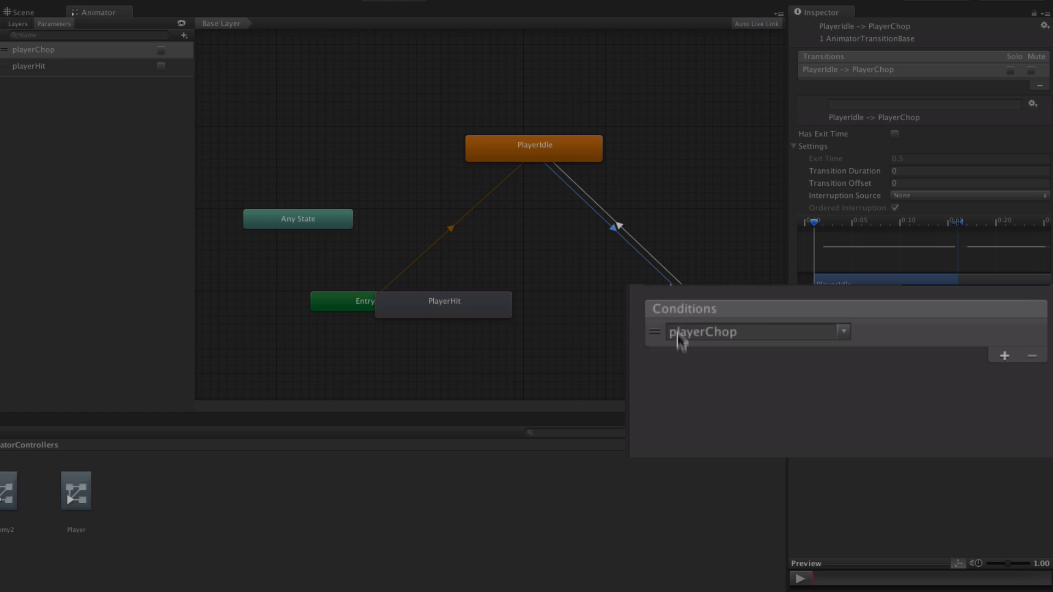
{"action": "left_click", "coordinate": [843, 333]}
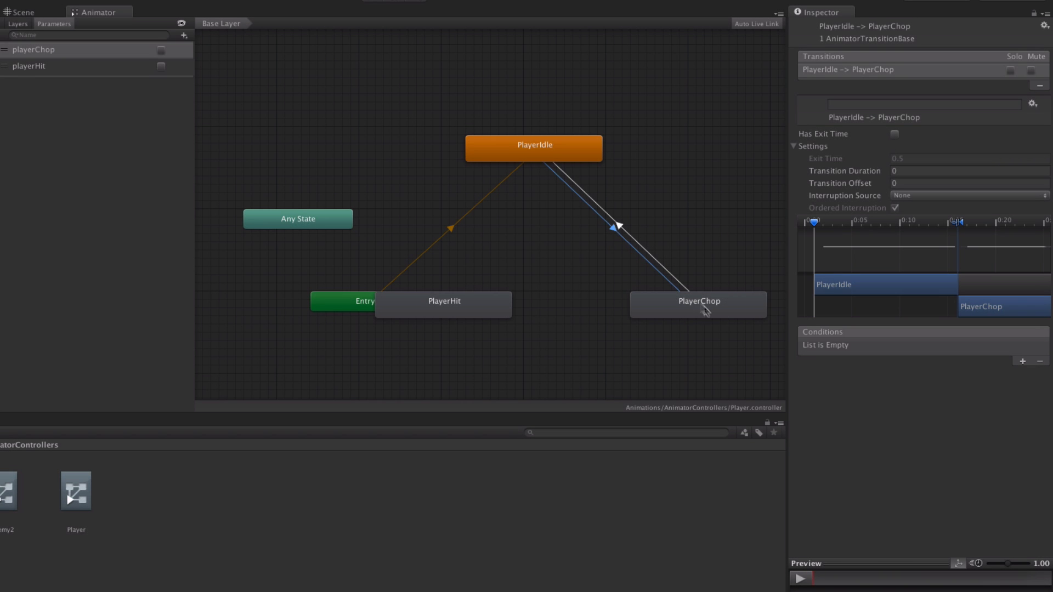
Set the PlayerChop to PlayerIdle transition's Exit Time to 1 and its Transition Duration to 0.
{"action": "left_click", "coordinate": [620, 227]}
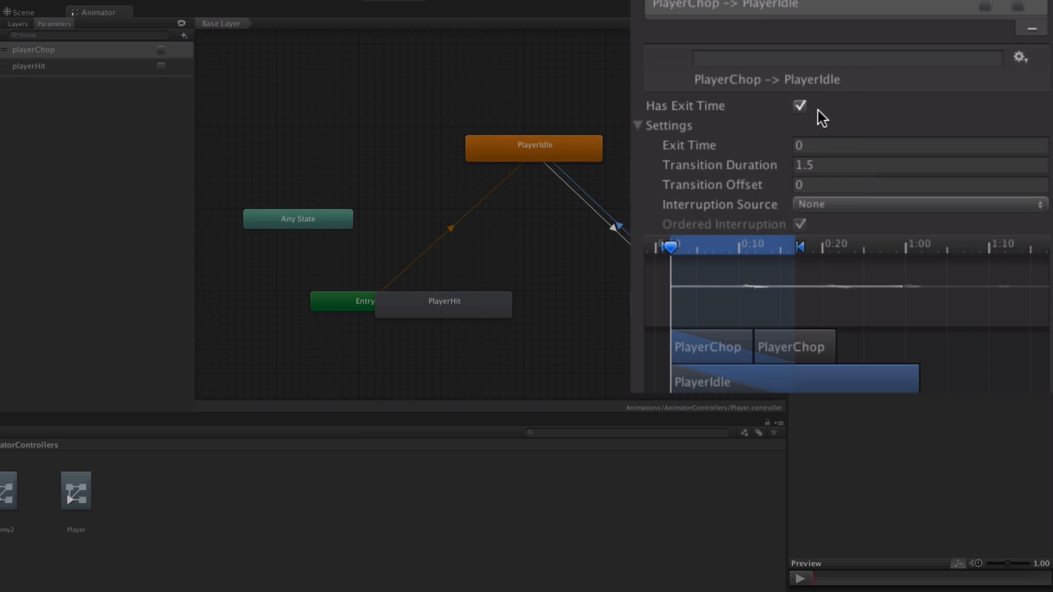
{"action": "left_click", "coordinate": [815, 144]}
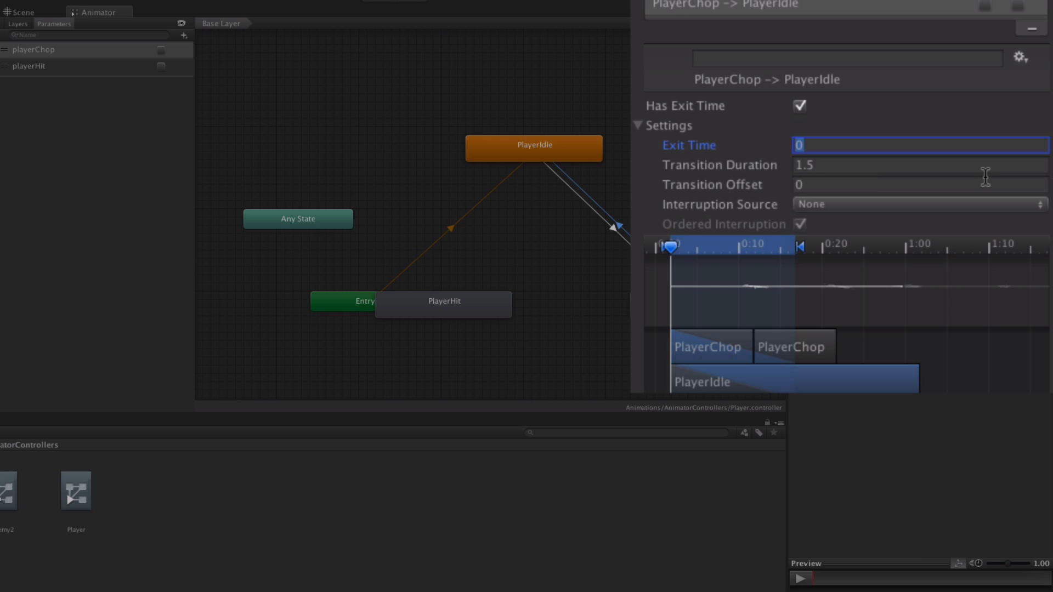
{"action": "type", "text": "1"}
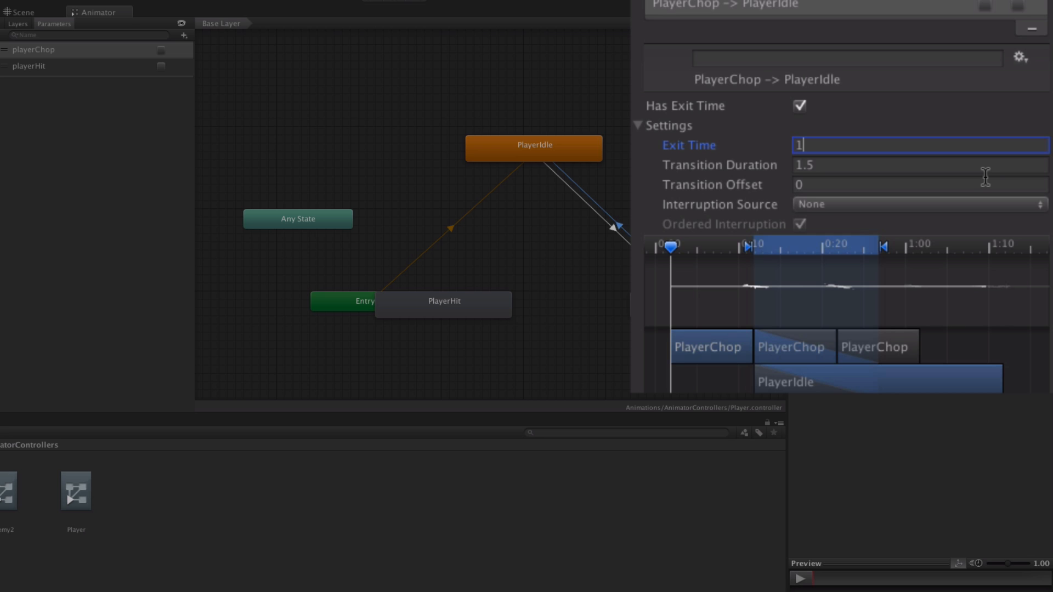
{"action": "key", "text": "Tab"}
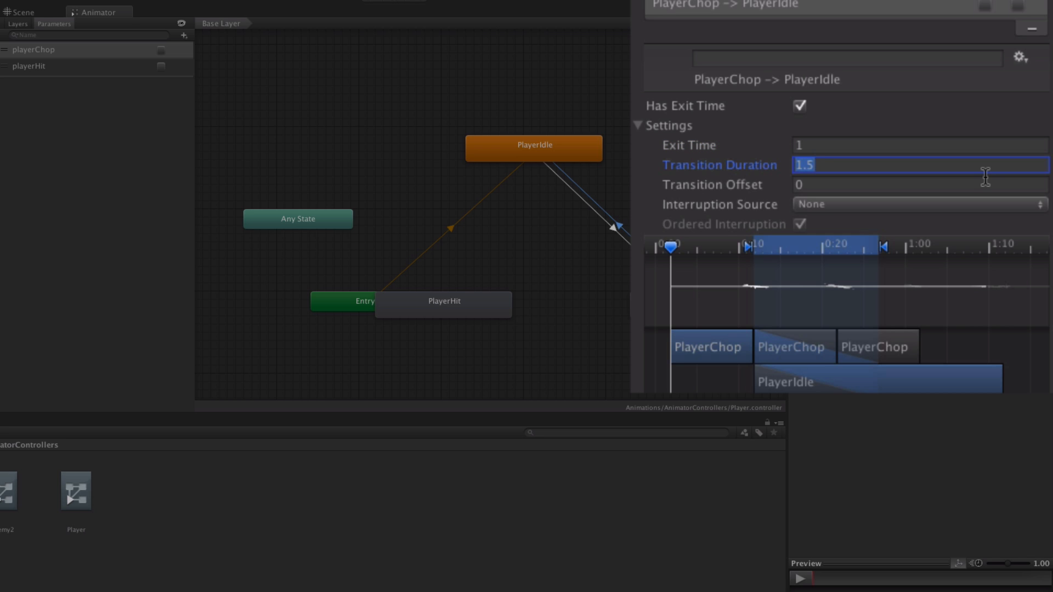
{"action": "type", "text": "0"}
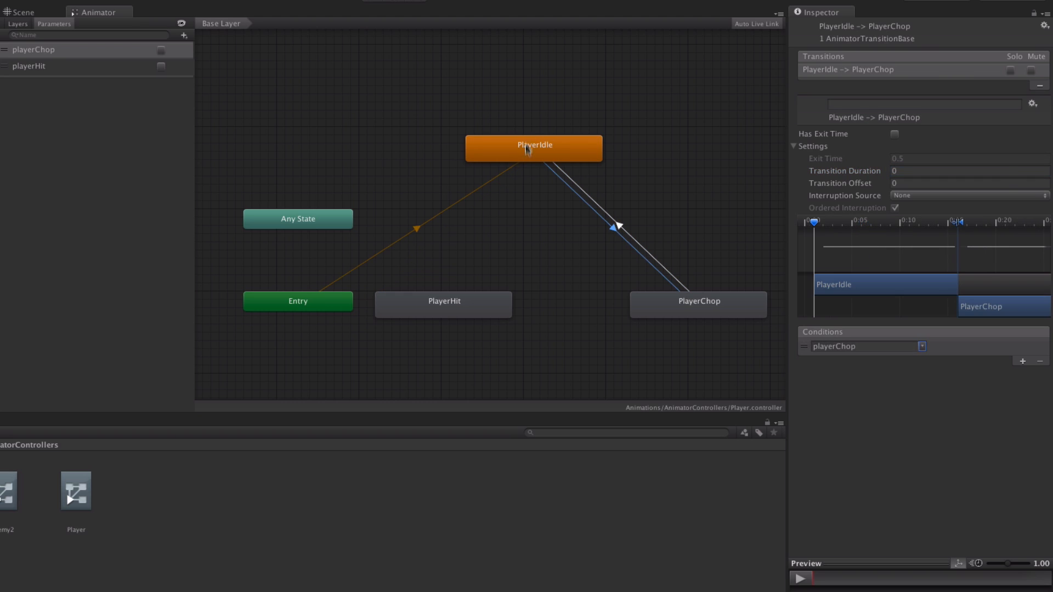
Create a transition from PlayerIdle to PlayerHit and another from PlayerHit back to PlayerIdle.
{"action": "left_click", "coordinate": [533, 156]}
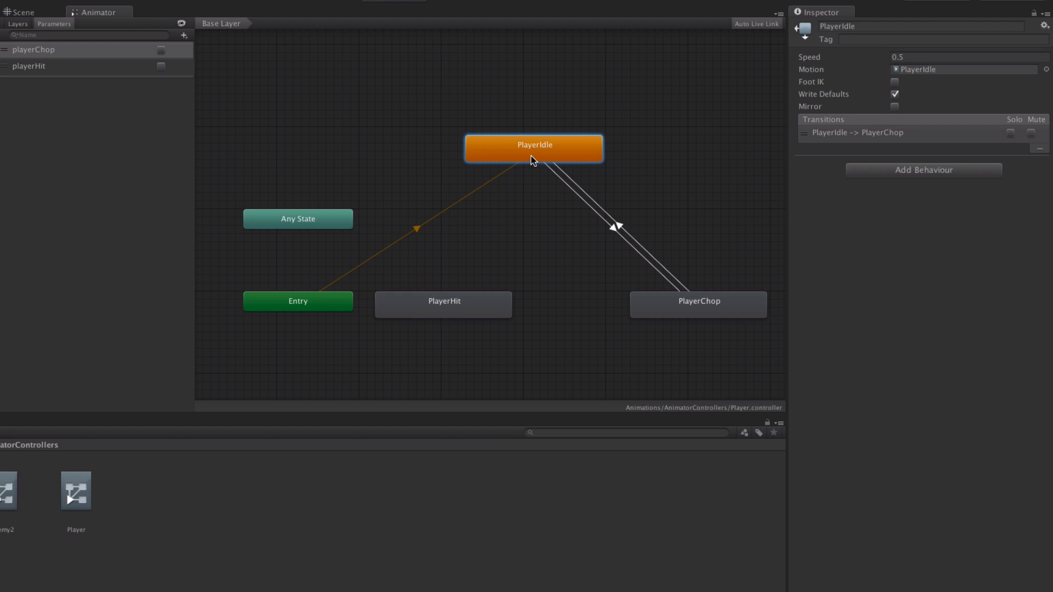
{"action": "right_click", "coordinate": [497, 146]}
{"action": "left_click", "coordinate": [518, 152]}
{"action": "left_click", "coordinate": [428, 296]}
{"action": "left_click", "coordinate": [474, 307]}
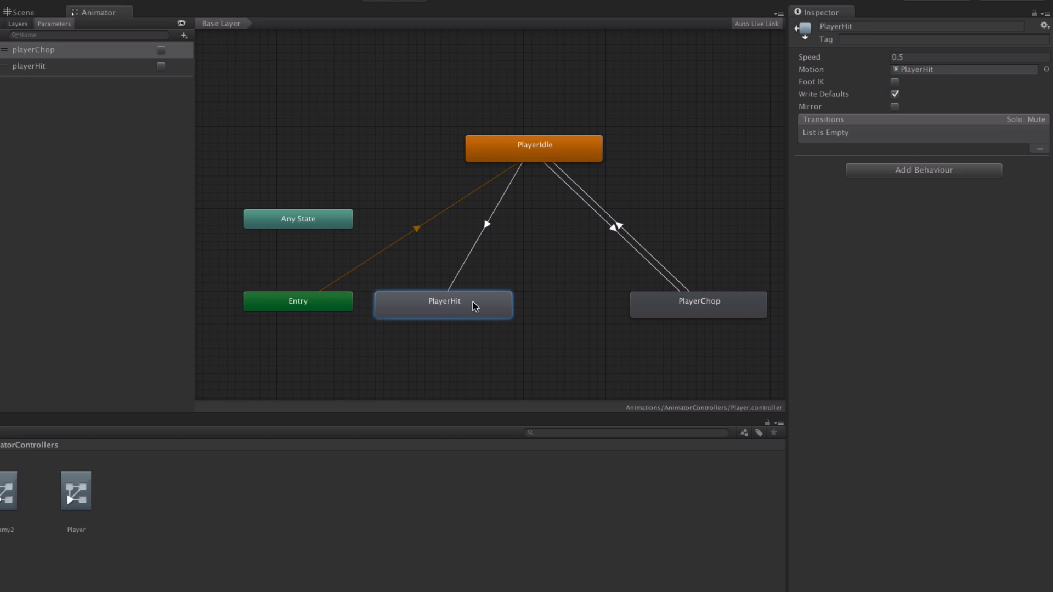
{"action": "right_click", "coordinate": [475, 307]}
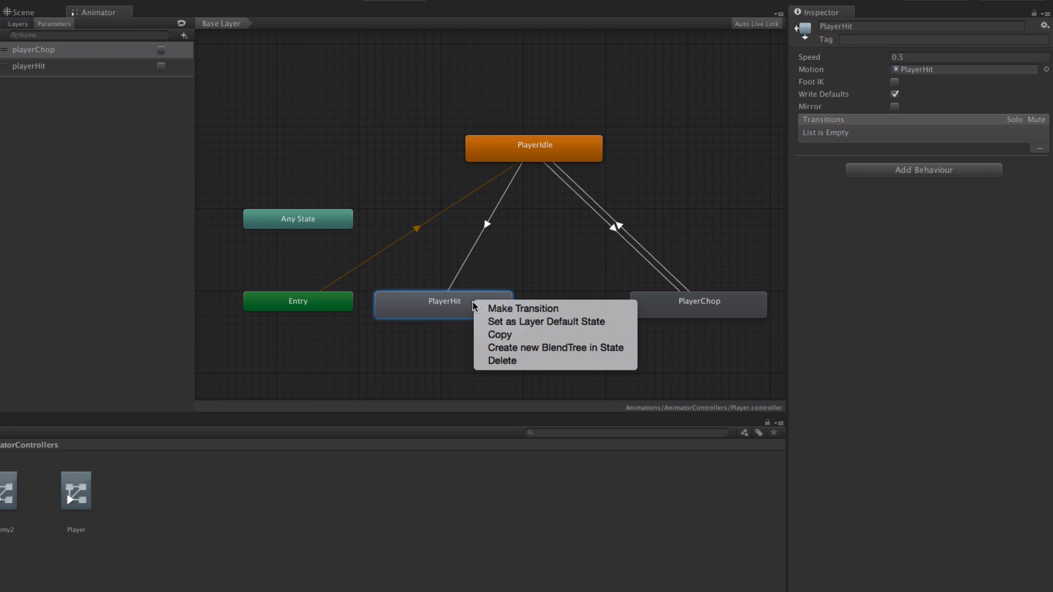
{"action": "left_click", "coordinate": [528, 313]}
{"action": "left_click", "coordinate": [536, 147]}
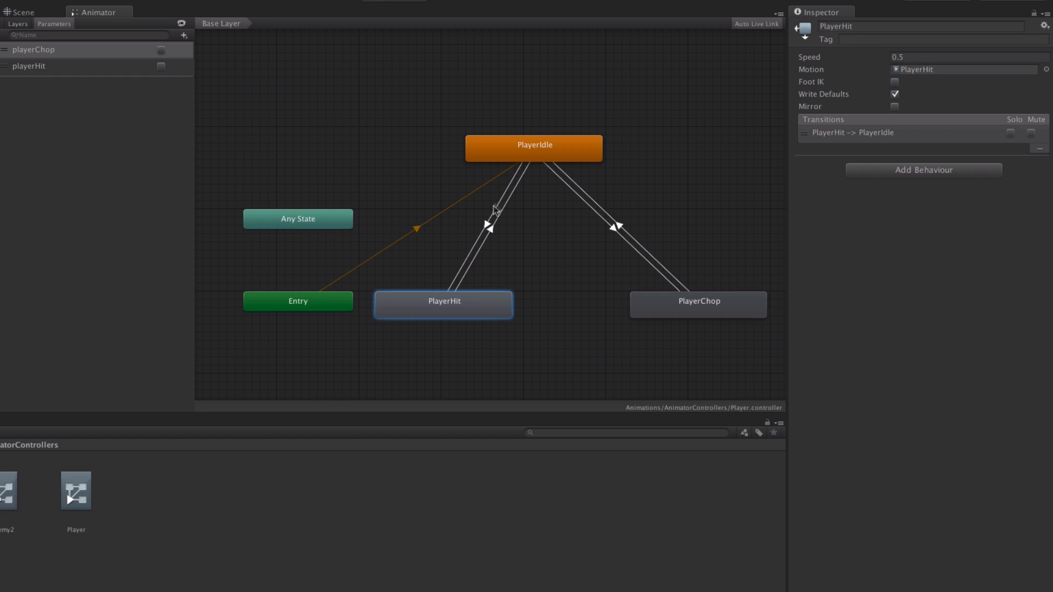
Configure the PlayerIdle to PlayerHit transition with Has Exit Time off, a Transition Duration of 0 and the playerHit condition.
{"action": "left_click", "coordinate": [487, 225]}
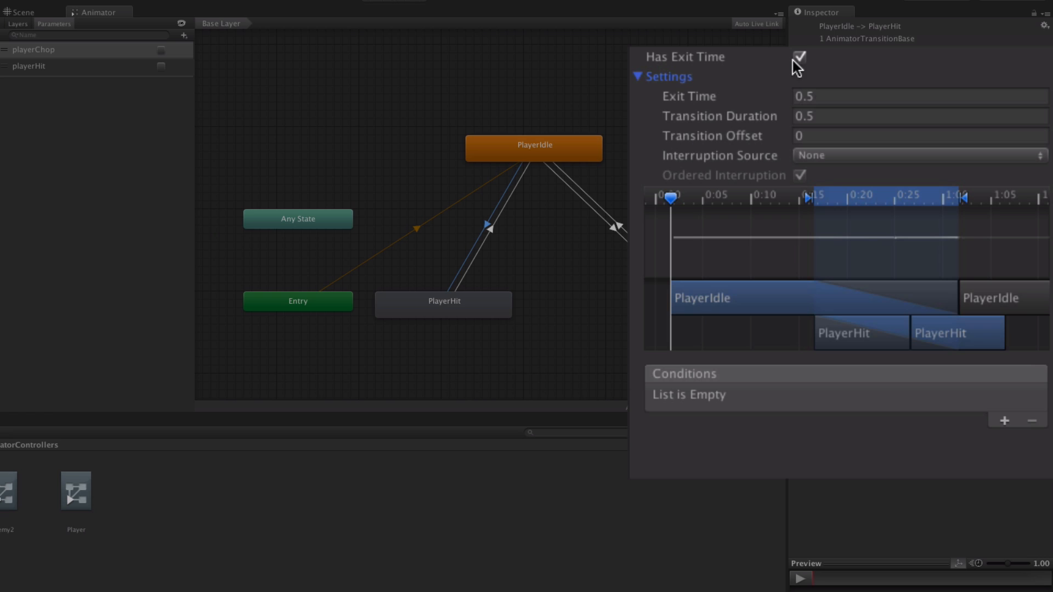
{"action": "left_click", "coordinate": [799, 57]}
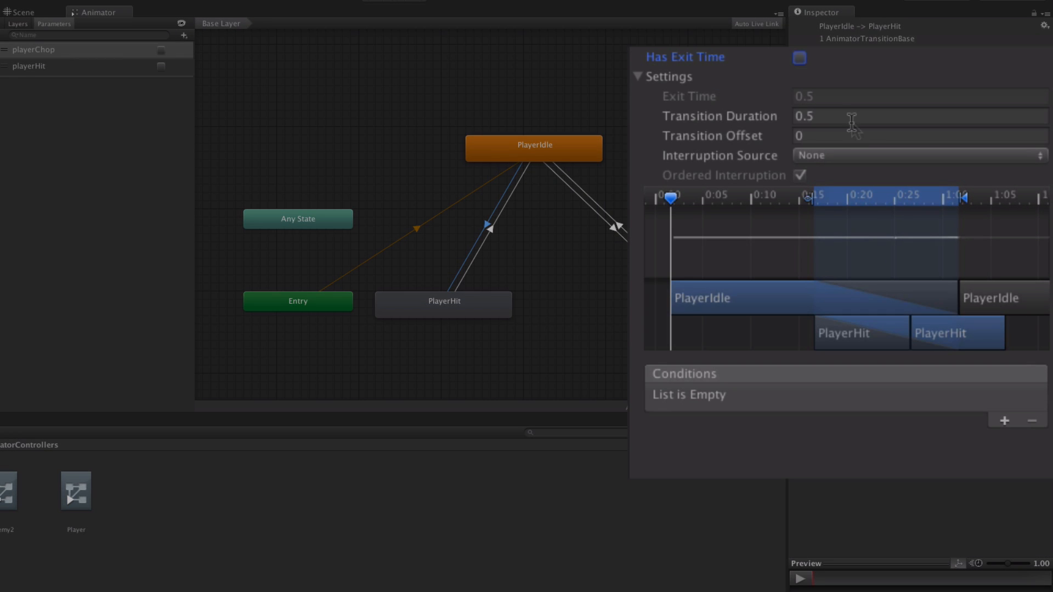
{"action": "left_click", "coordinate": [926, 171]}
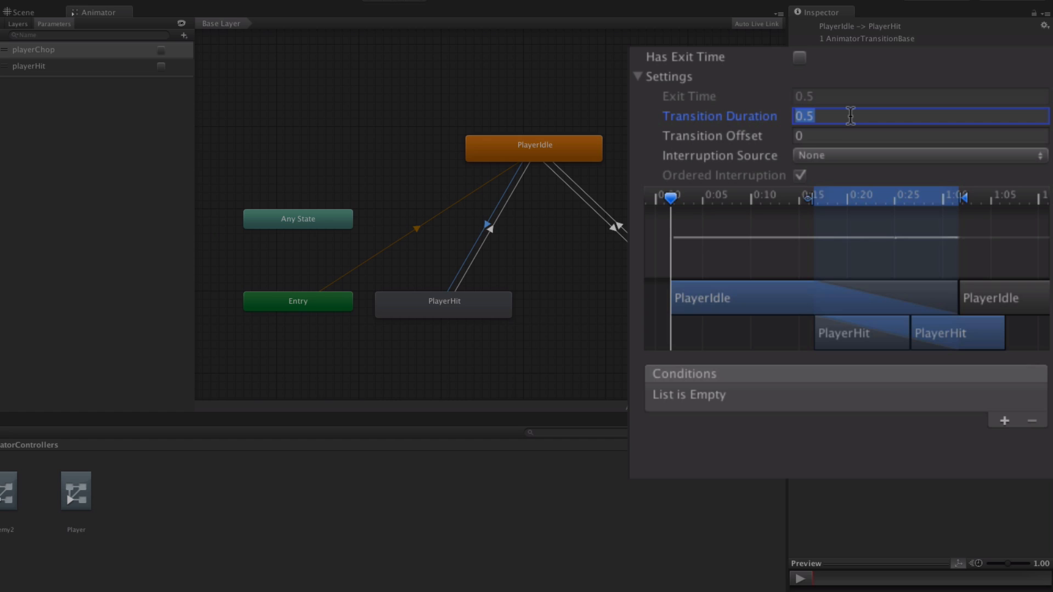
{"action": "type", "text": "0"}
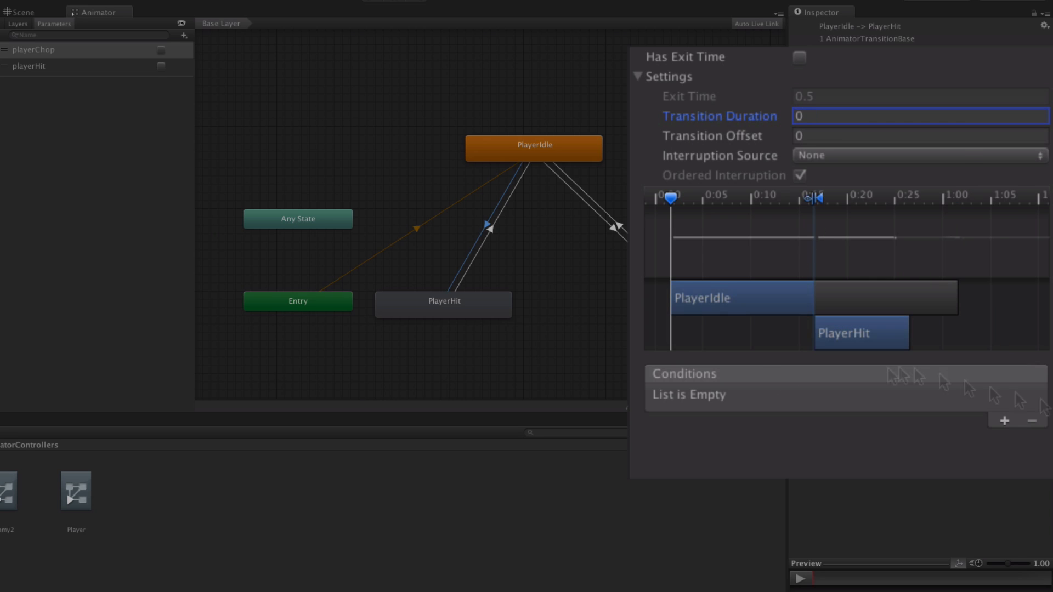
{"action": "left_click", "coordinate": [1004, 421]}
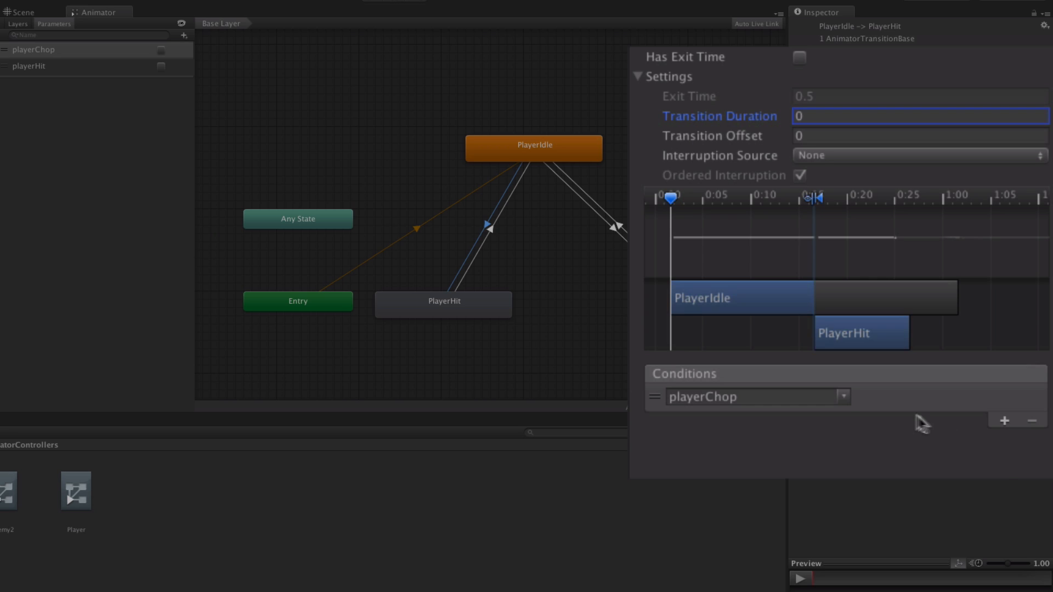
{"action": "left_click", "coordinate": [843, 397]}
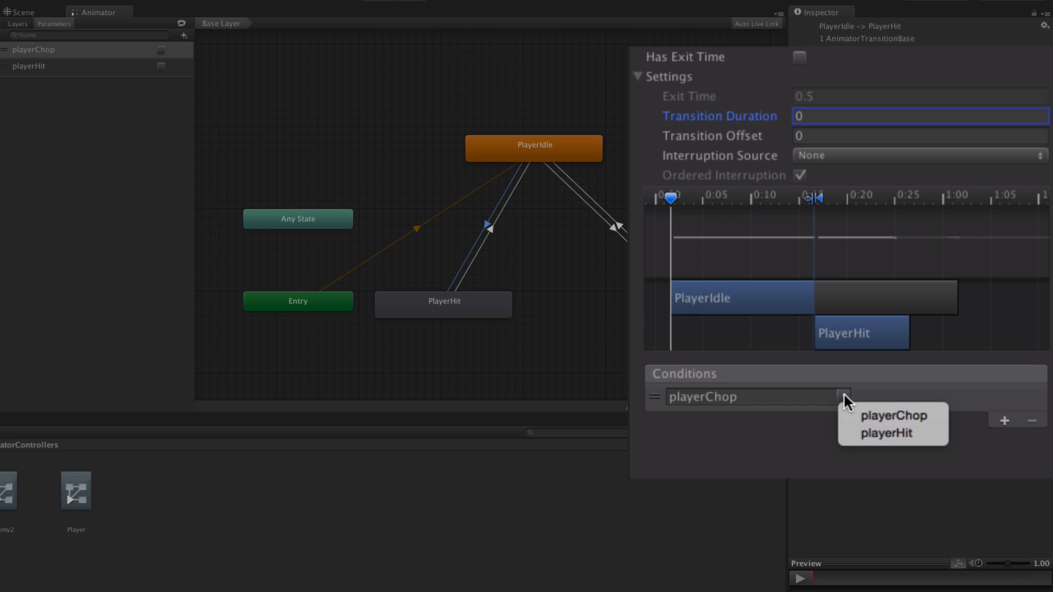
{"action": "left_click", "coordinate": [878, 434]}
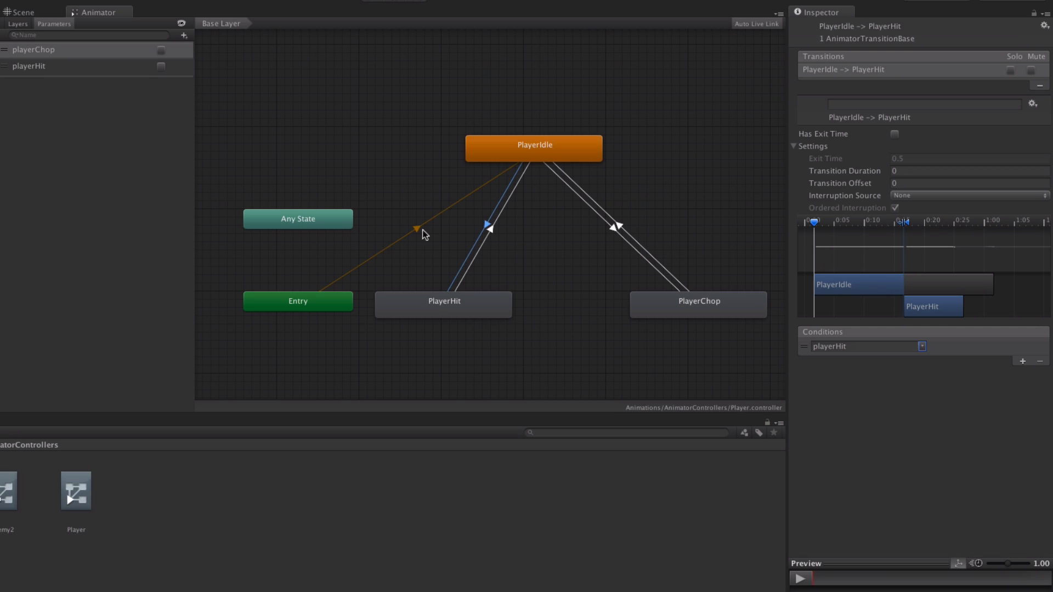
Set the PlayerHit to PlayerIdle transition's Exit Time to 1 and its Transition Duration to 0.
{"action": "left_click", "coordinate": [488, 228]}
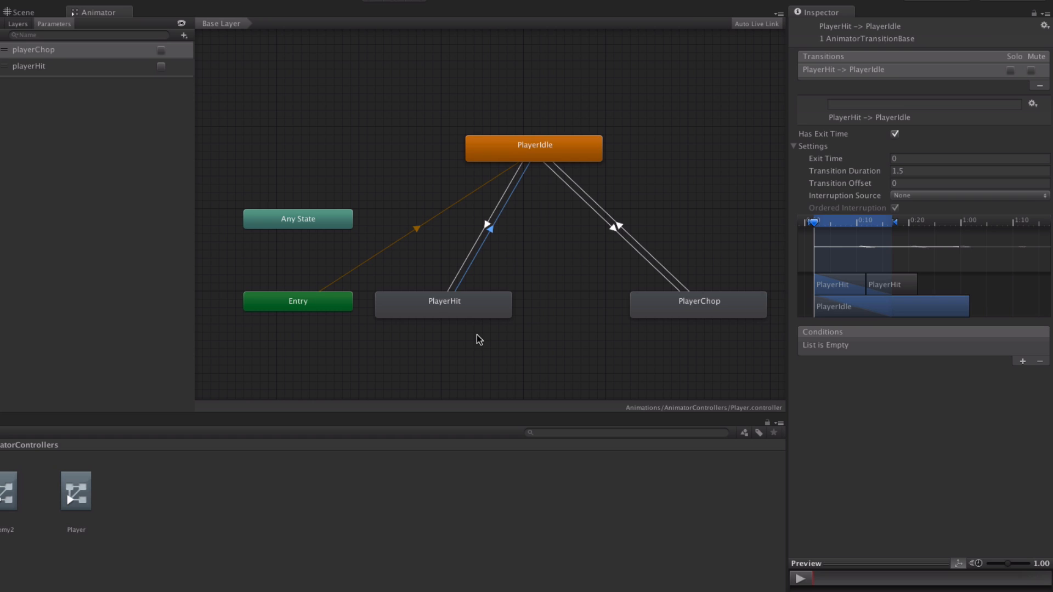
{"action": "left_click", "coordinate": [932, 159]}
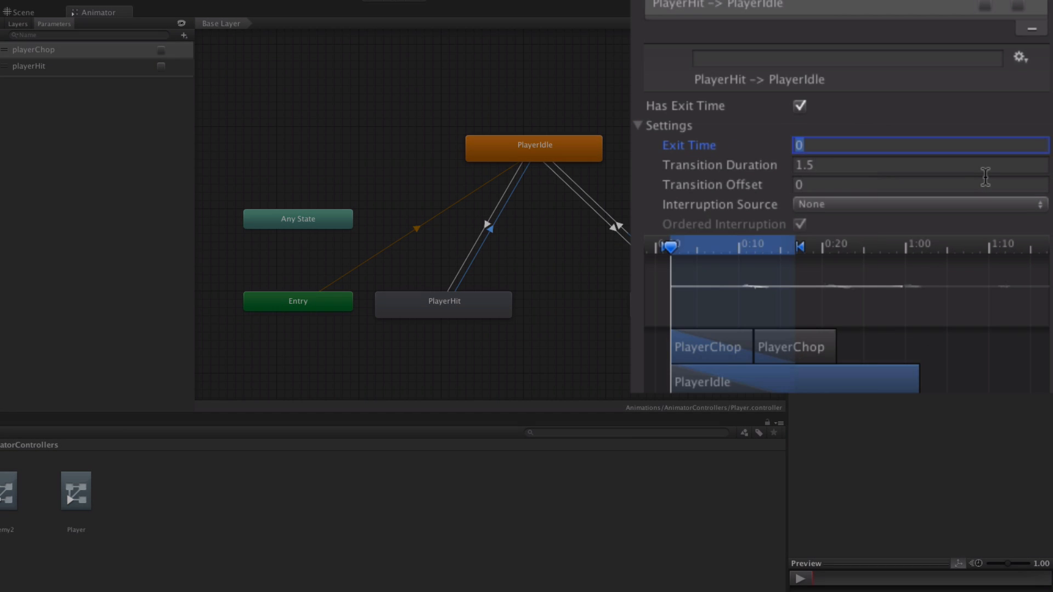
{"action": "type", "text": "1"}
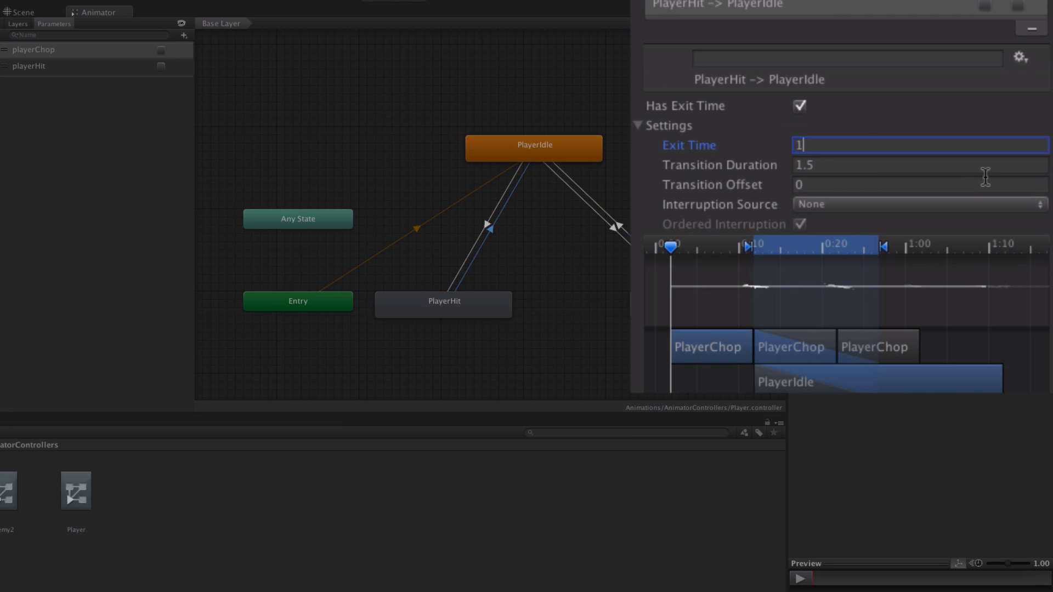
{"action": "key", "text": "Tab"}
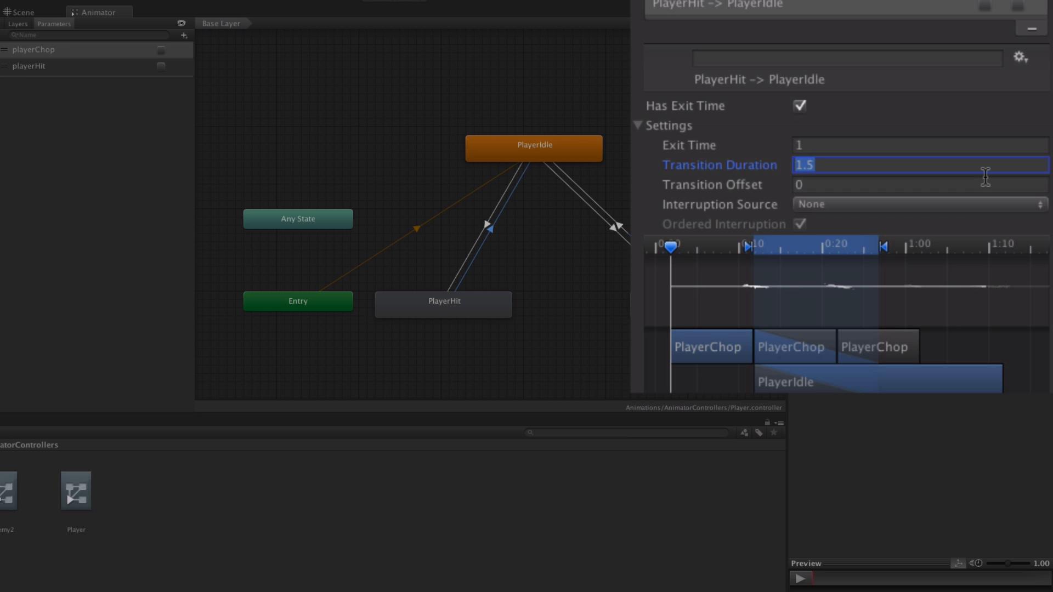
{"action": "type", "text": "0"}
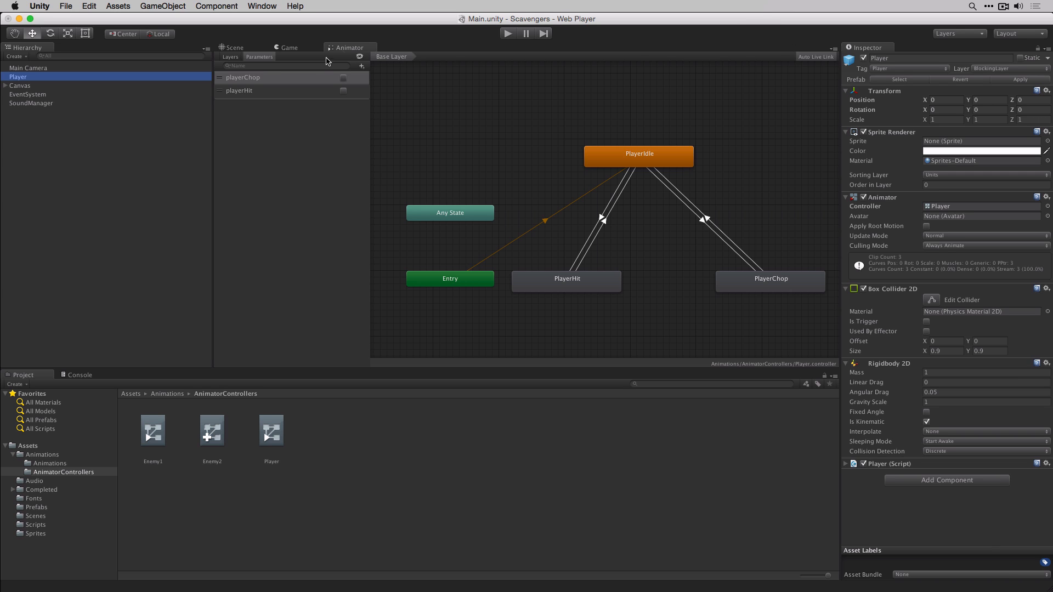
Dock the Animator window beside the Console and start Play mode.
{"action": "left_click", "coordinate": [349, 49]}
{"action": "left_click_drag", "start_coordinate": [350, 49], "coordinate": [147, 383]}
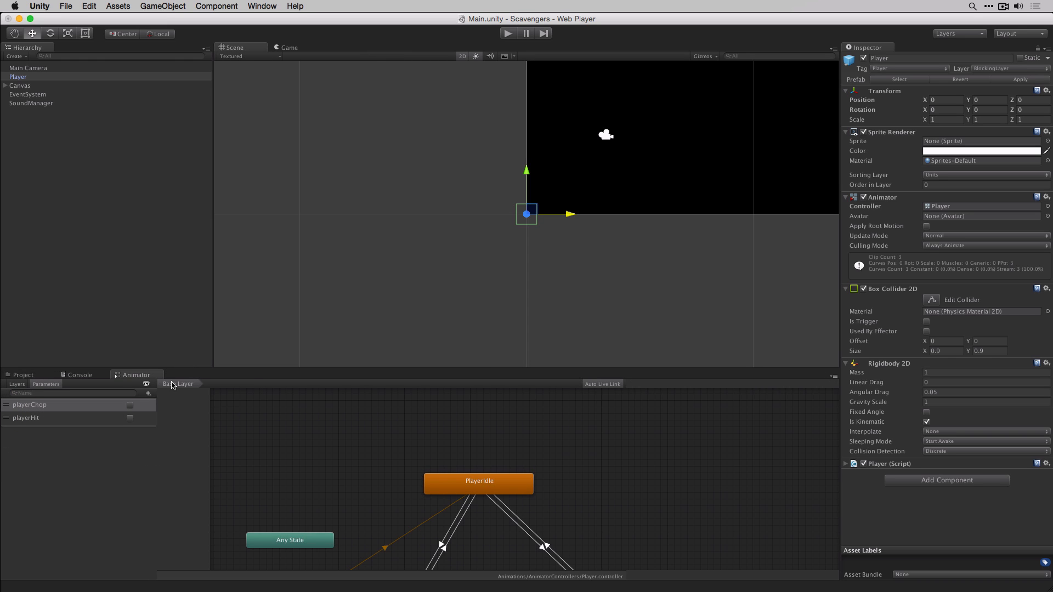
{"action": "left_click", "coordinate": [508, 33]}
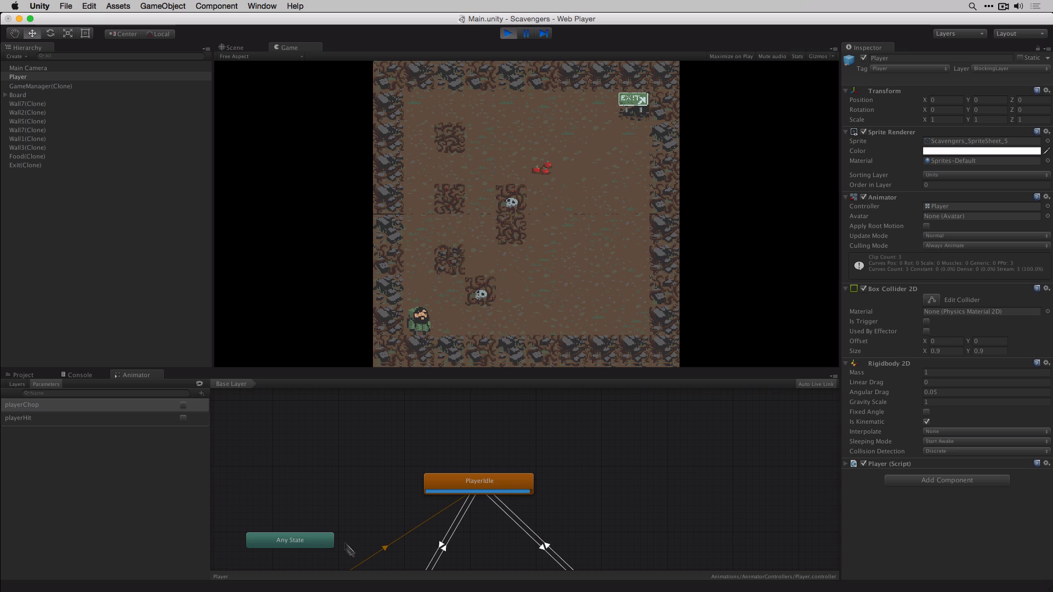
Test the Player's state transitions in the running game by firing the playerChop trigger and the playerHit trigger.
{"action": "scroll", "coordinate": [337, 511], "scroll_direction": "down", "scroll_amount": 3}
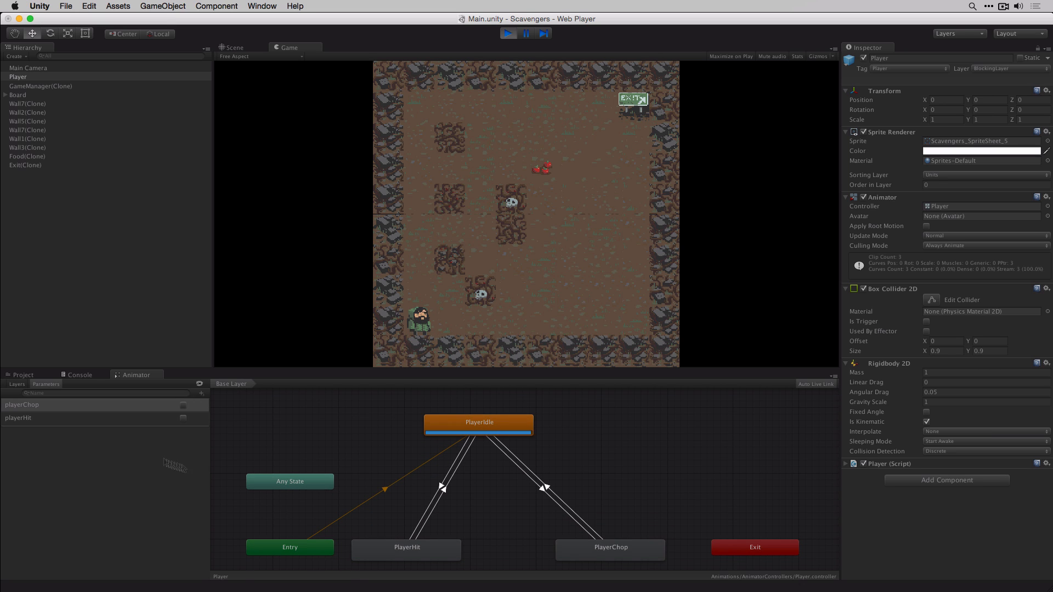
{"action": "left_click", "coordinate": [183, 406]}
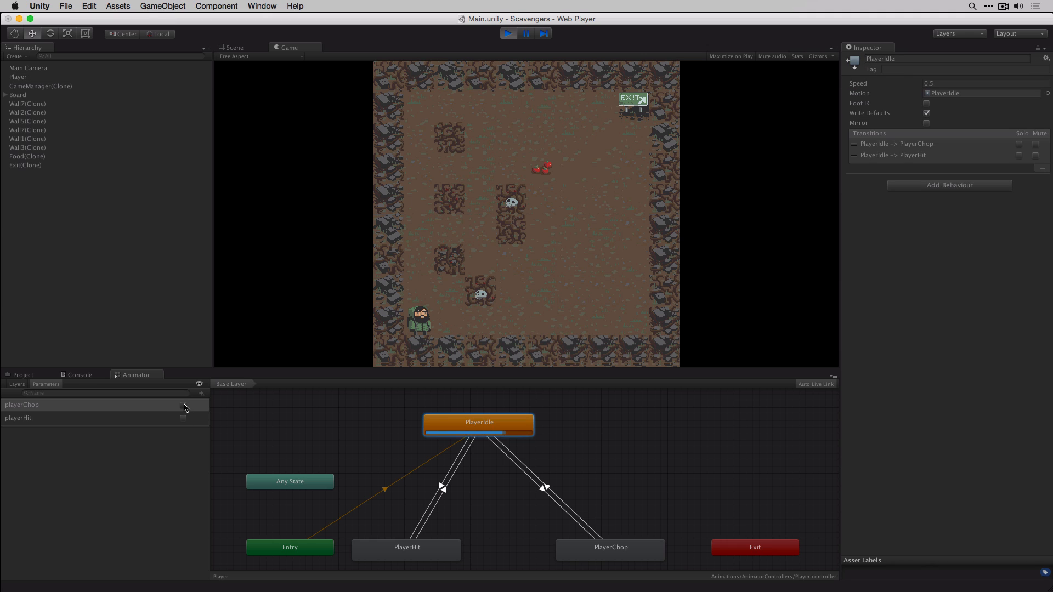
{"action": "left_click", "coordinate": [183, 406]}
{"action": "left_click", "coordinate": [183, 419]}
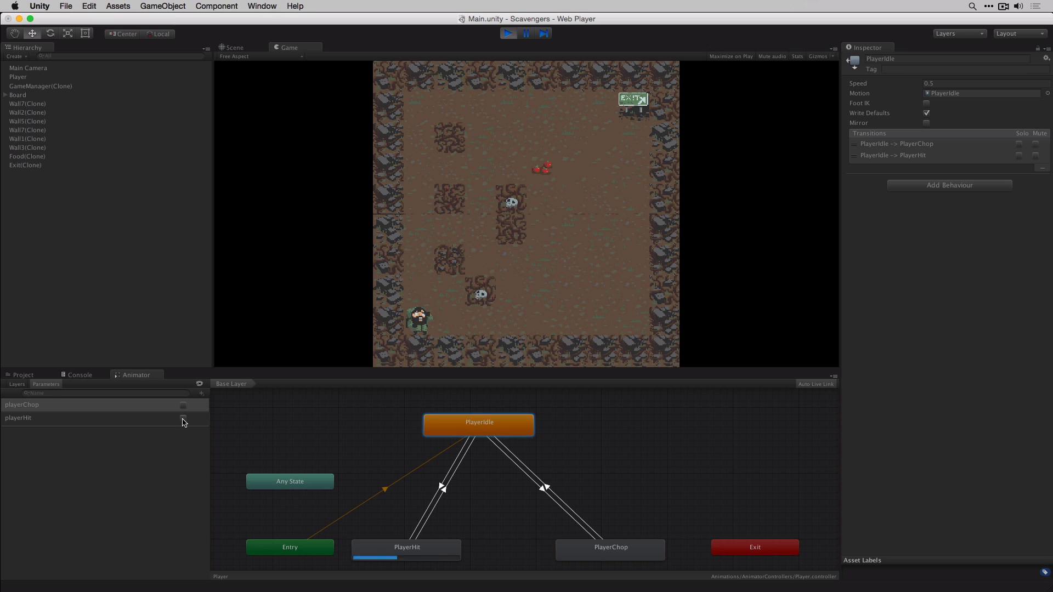